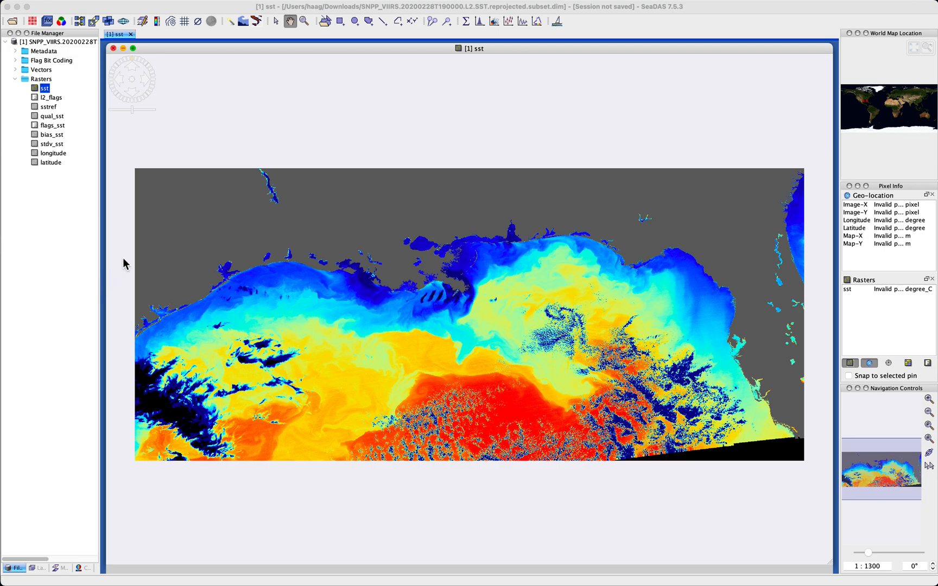
- Open the Pin Manager and dock it in the main window by turning off its floating state
click(206, 65)
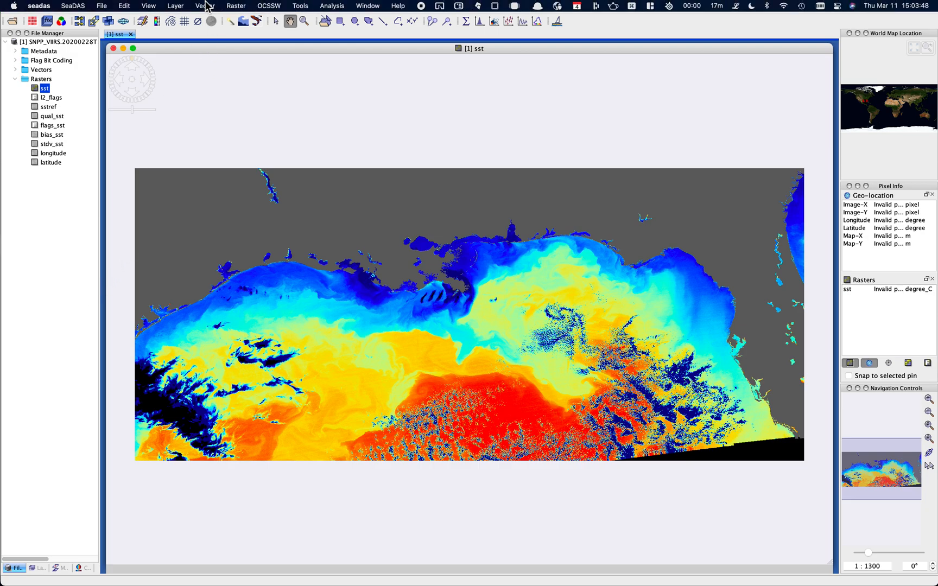
click(205, 5)
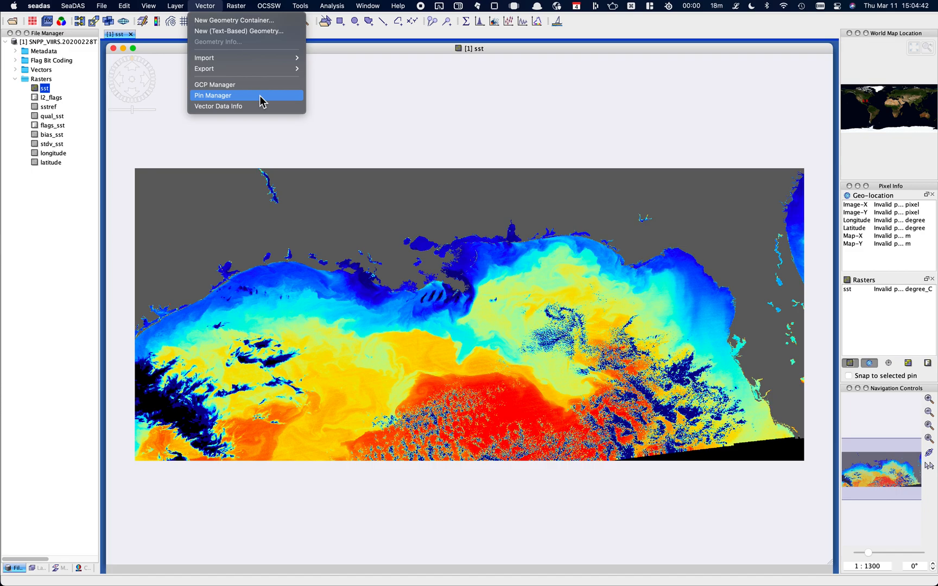
click(261, 98)
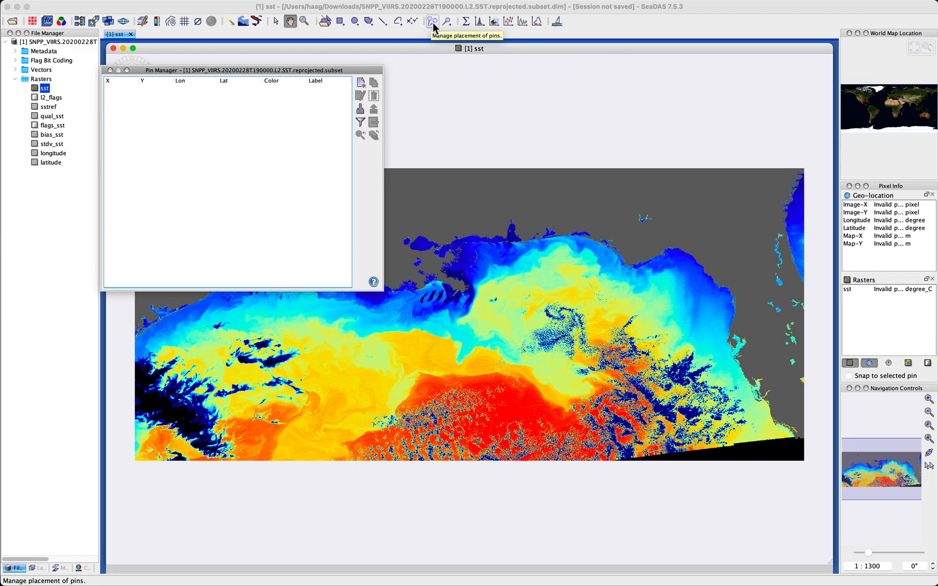
drag(288, 74, 324, 65)
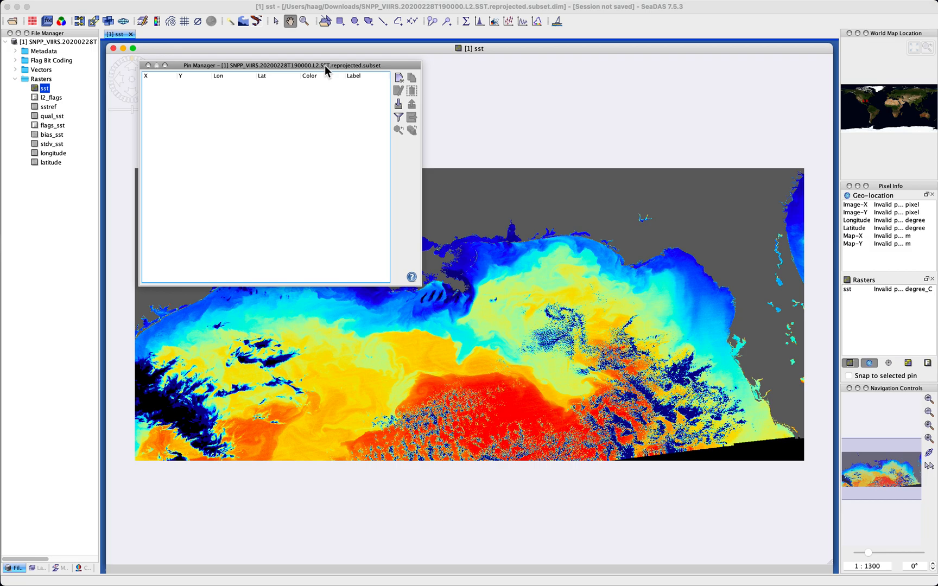
right_click(325, 65)
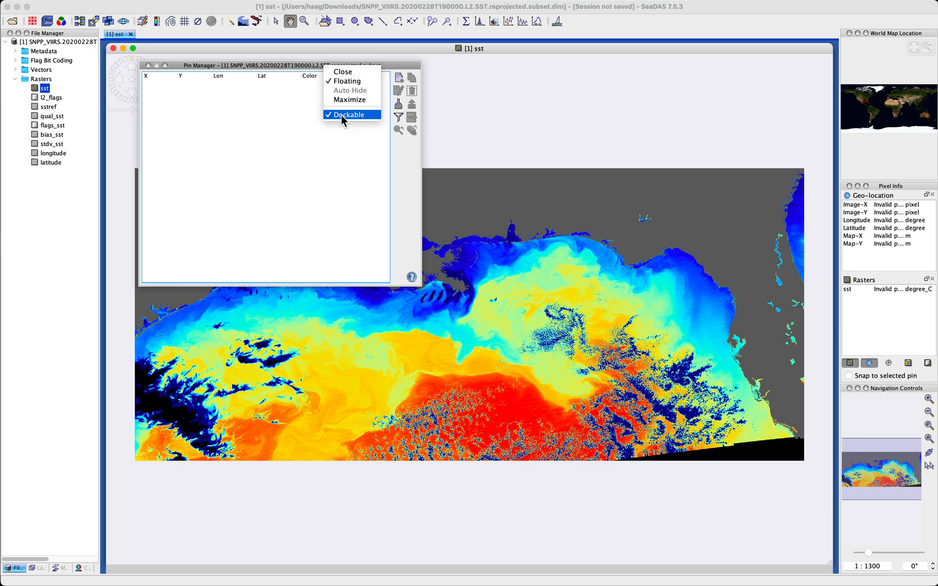
click(351, 80)
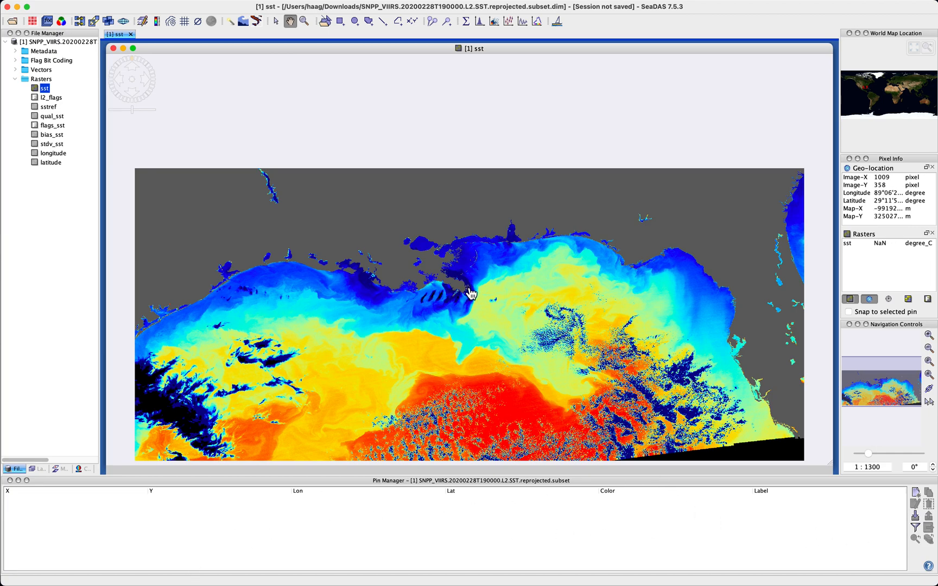
- Create a new pin at latitude 28 and longitude -90 on the sst image, keeping the default name and label
drag(470, 293, 458, 218)
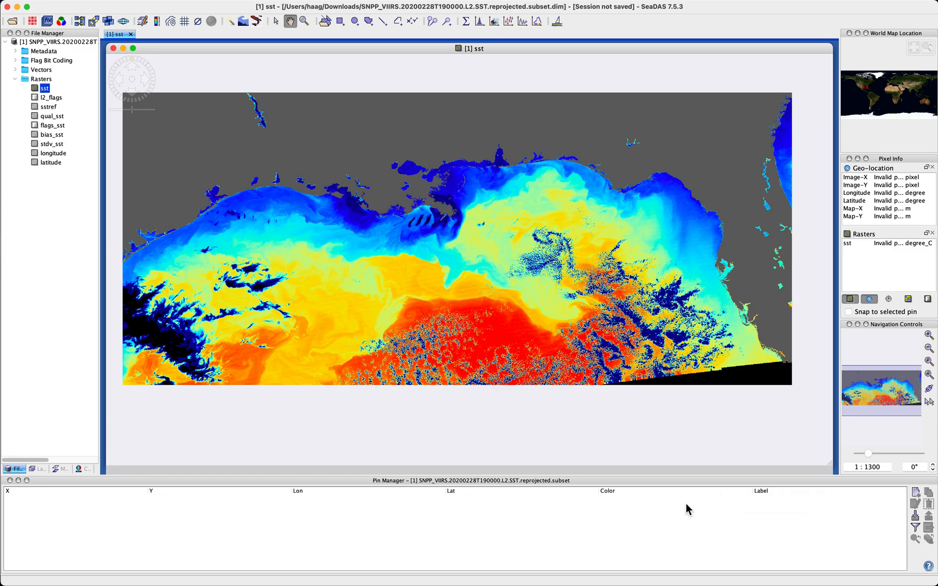
click(916, 492)
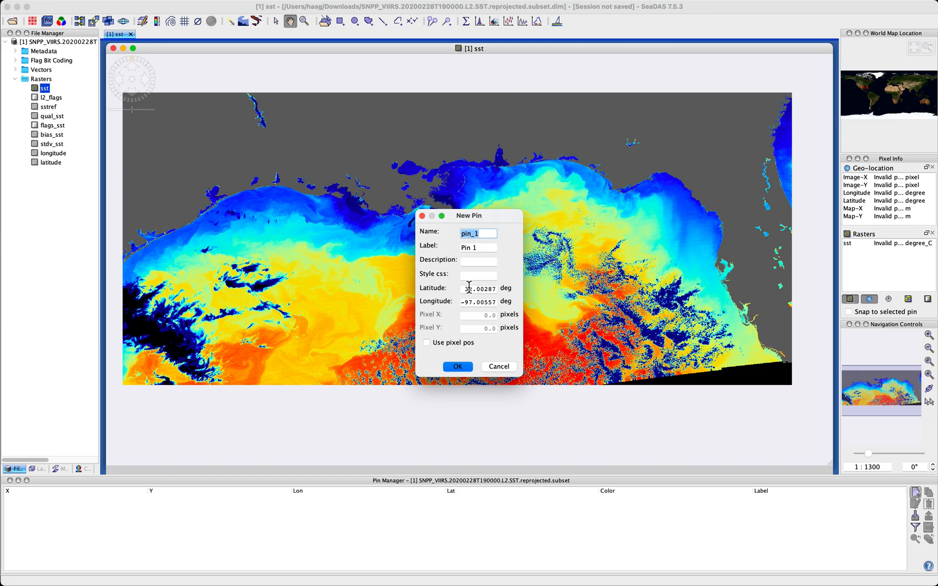
drag(466, 292, 502, 294)
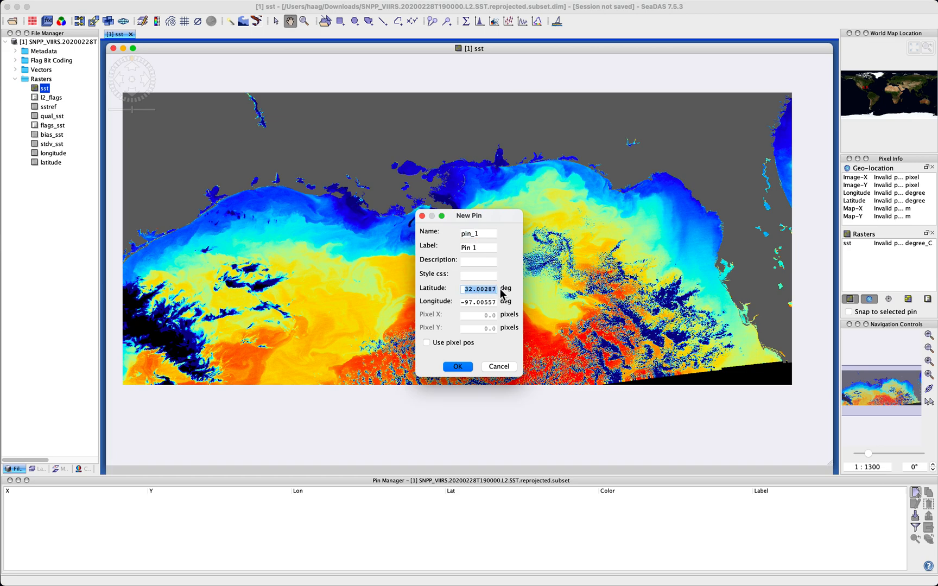
text(28)
key(Tab)
text(-90)
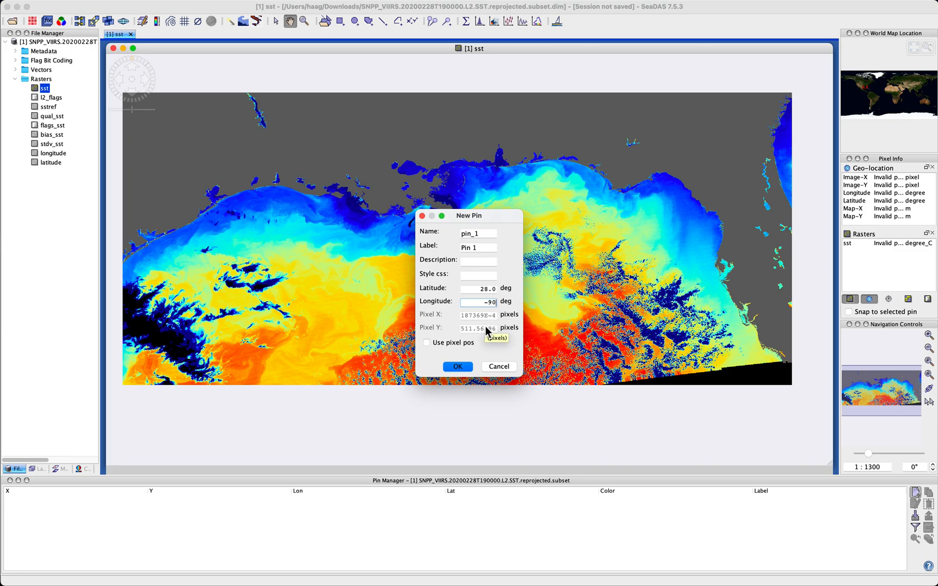
click(458, 368)
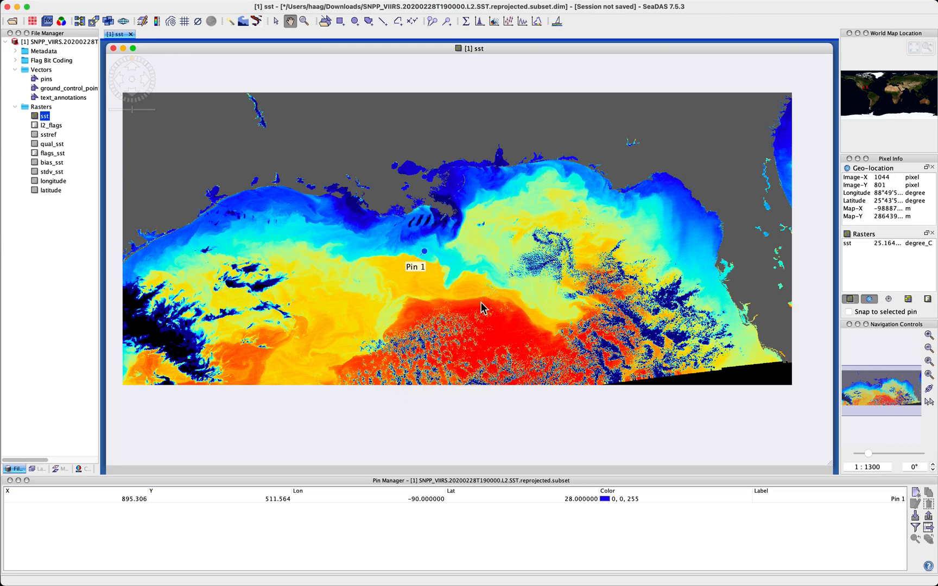
- Examine the new pin's position on the sst image at several zoom levels
scroll(421, 269, up, 3)
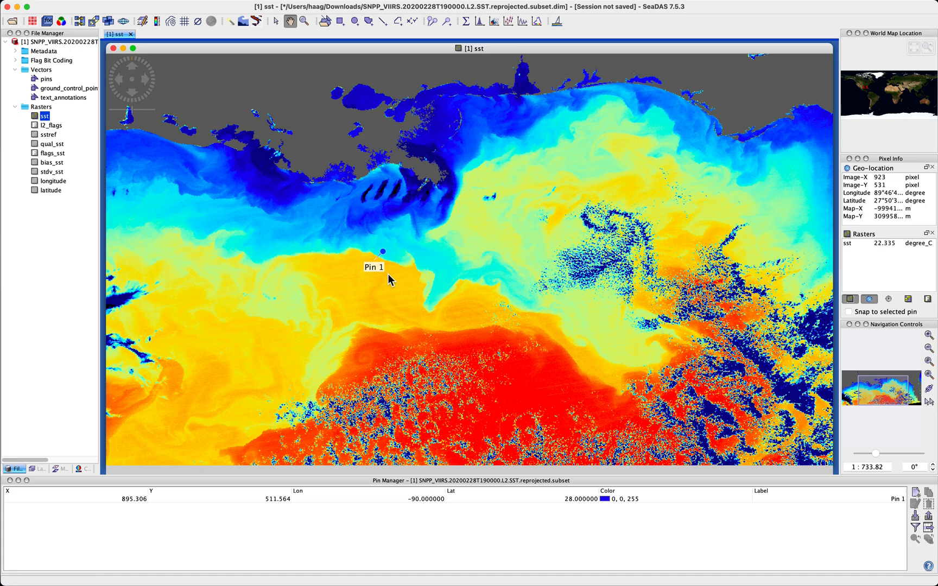
drag(388, 281, 468, 274)
scroll(467, 273, up, 4)
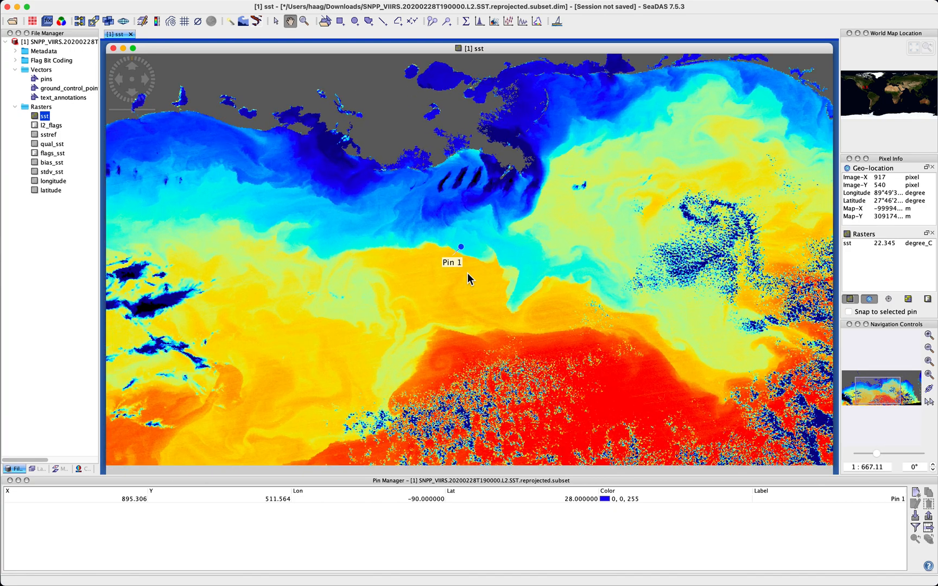
scroll(468, 274, down, 3)
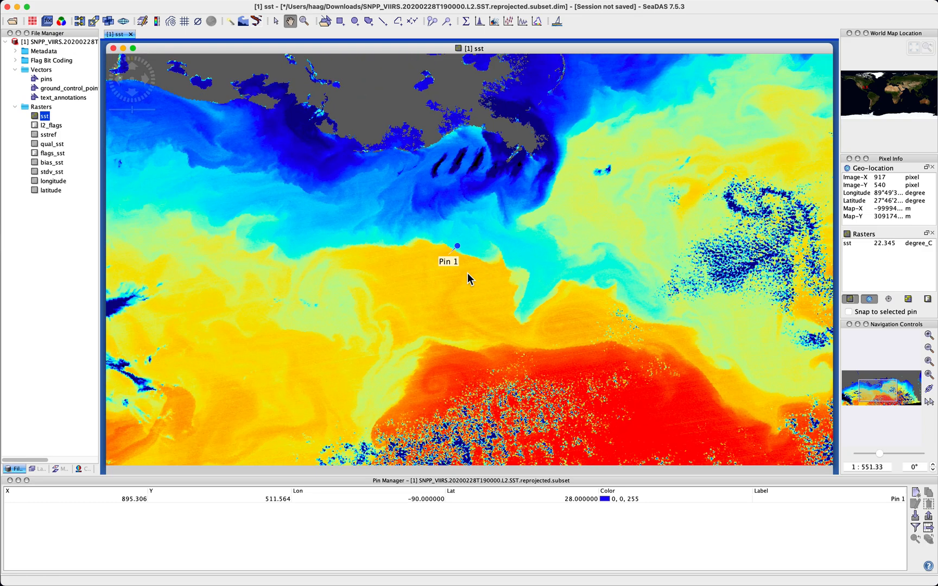
scroll(467, 274, up, 2)
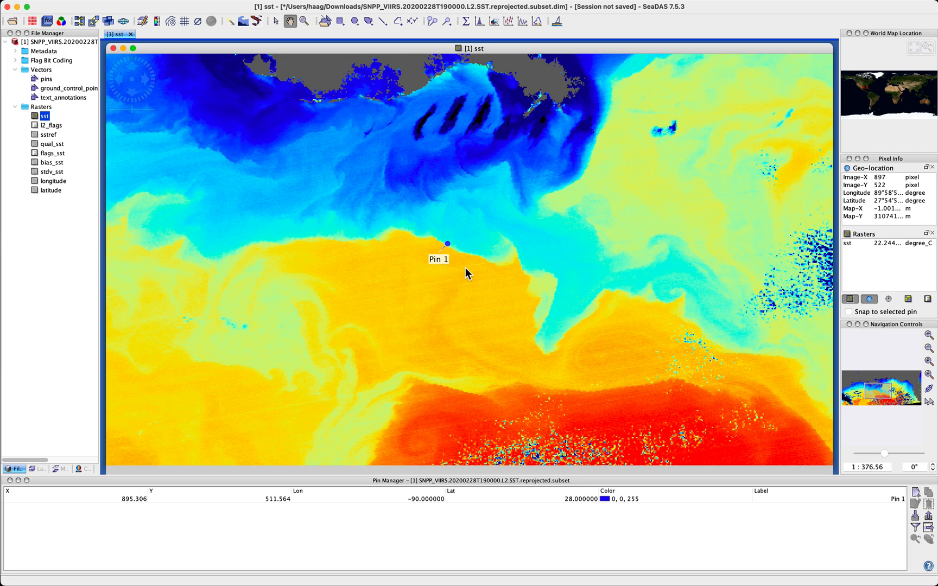
scroll(468, 268, up, 2)
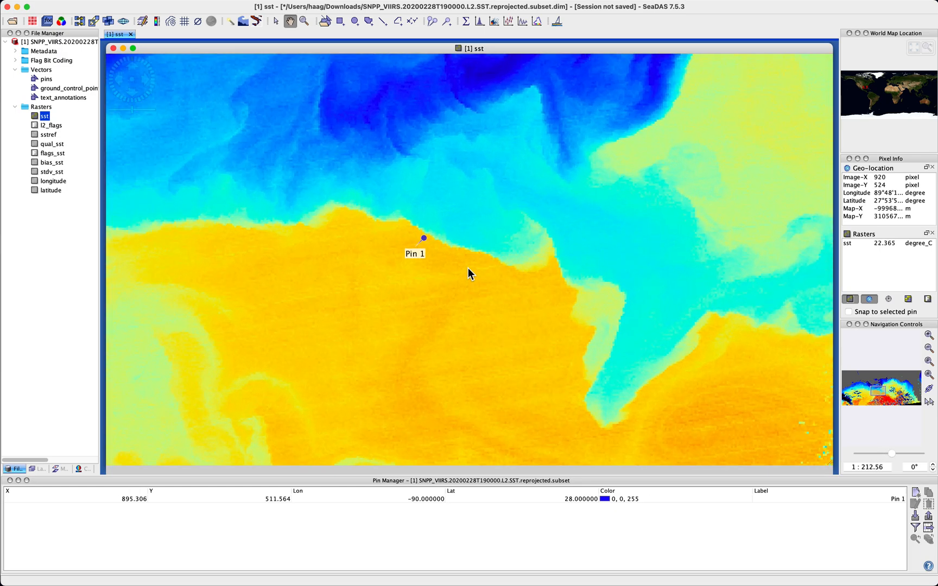
scroll(468, 268, down, 2)
scroll(469, 273, down, 1)
scroll(471, 273, up, 1)
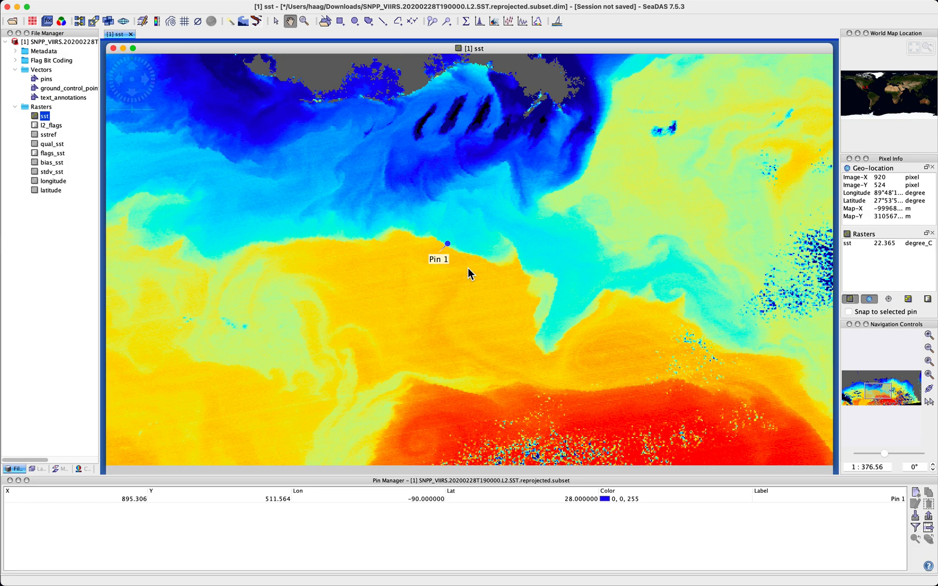
scroll(468, 273, up, 1)
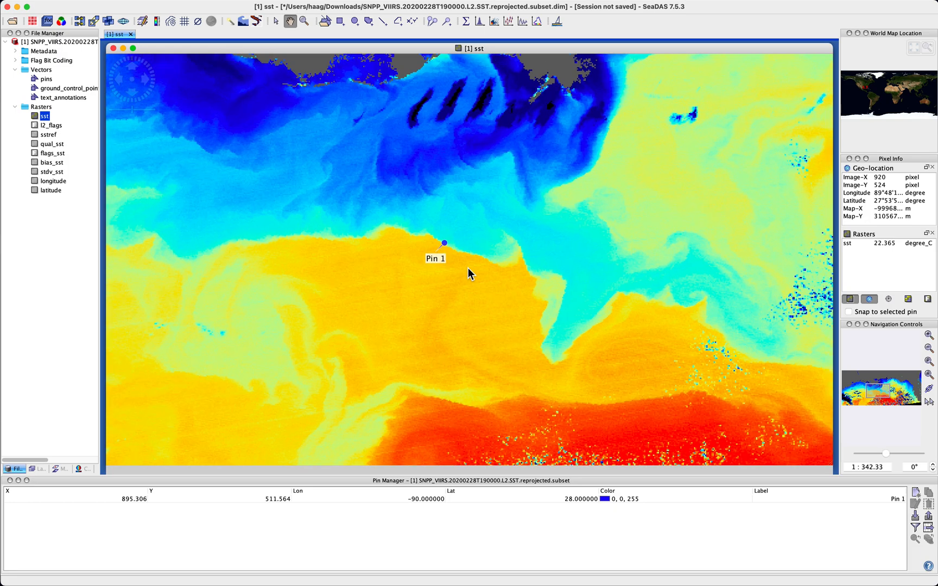
scroll(468, 269, down, 3)
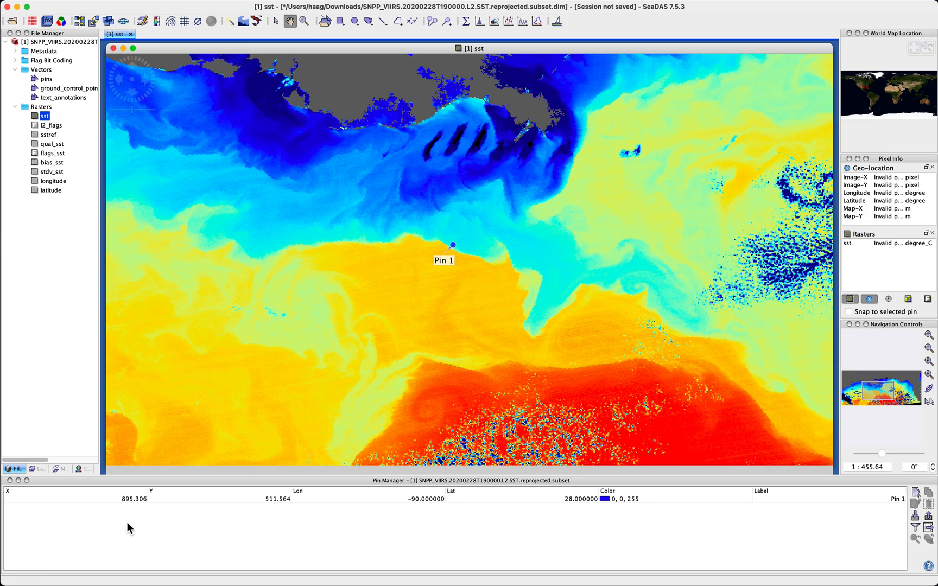
- Change the pin's label to "Stn 1" in the Pin Manager table
click(71, 500)
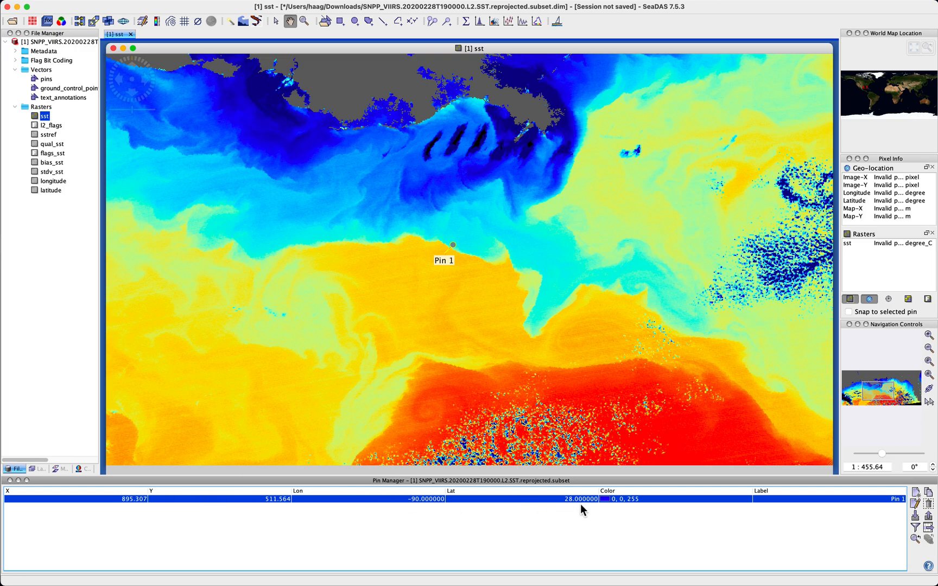
double_click(636, 500)
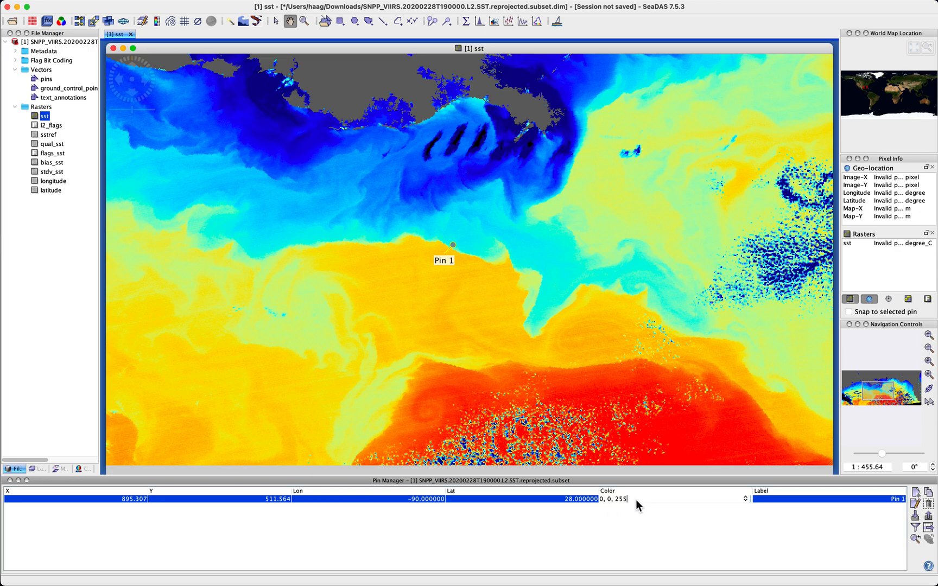
double_click(791, 498)
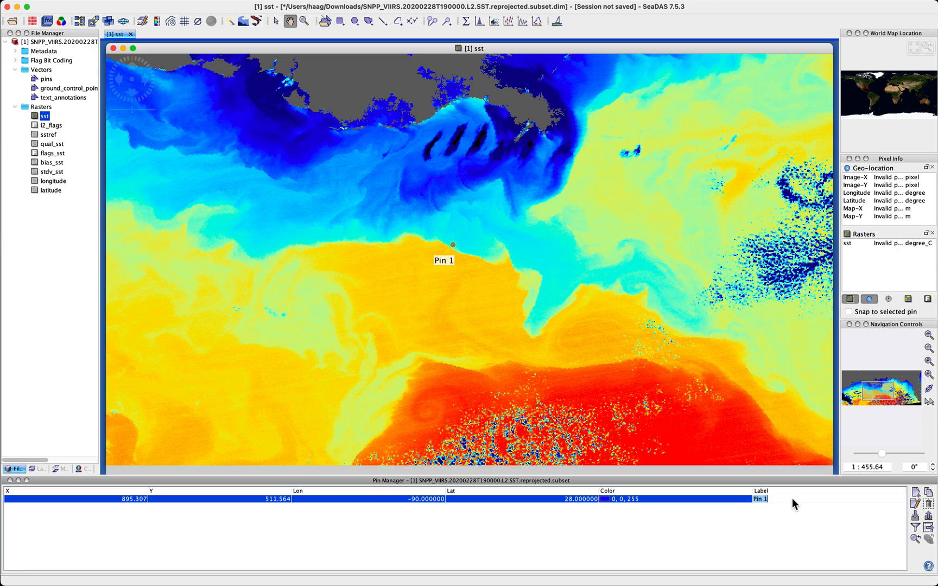
click(536, 327)
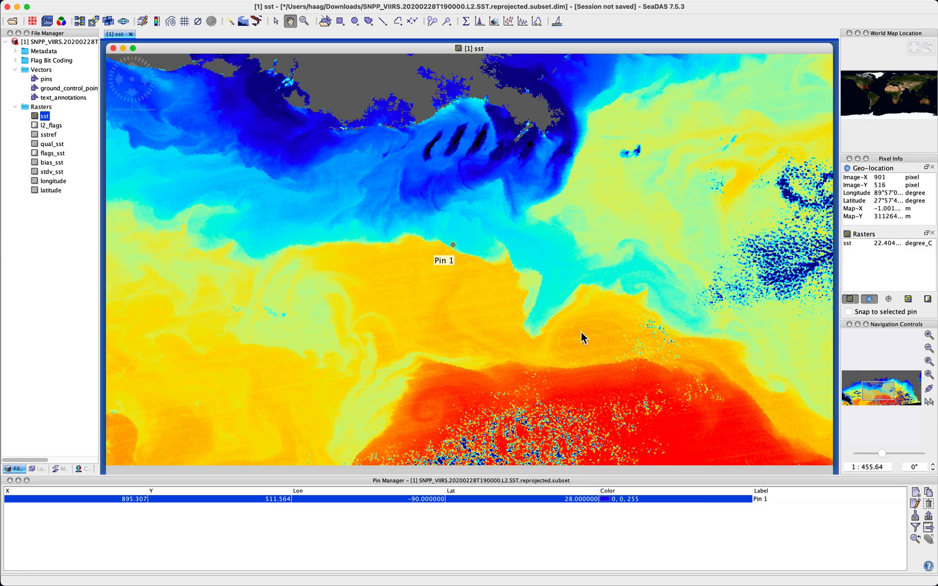
double_click(788, 500)
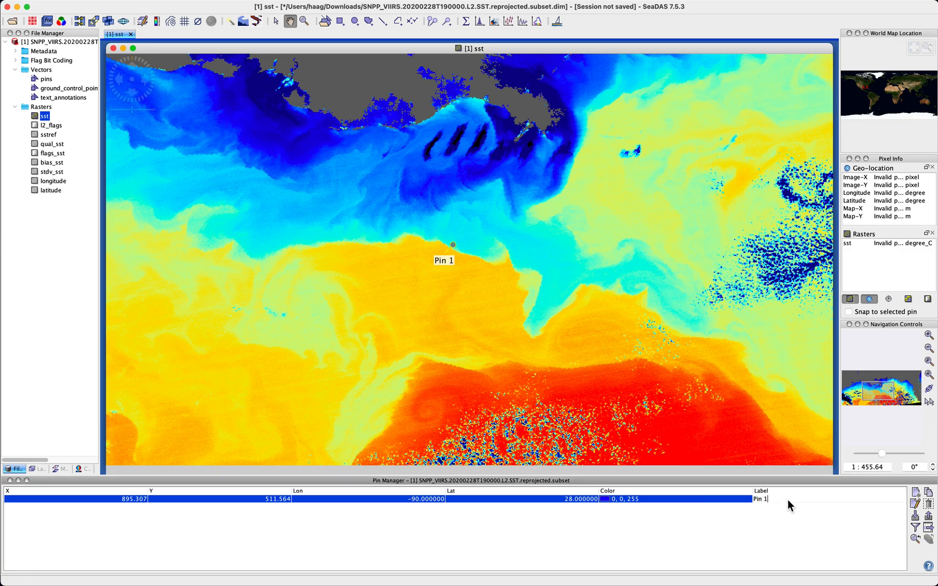
key(BackSpace)
key(BackSpace)
key(BackSpace)
key(BackSpace)
text(Stn 1)
key(Return)
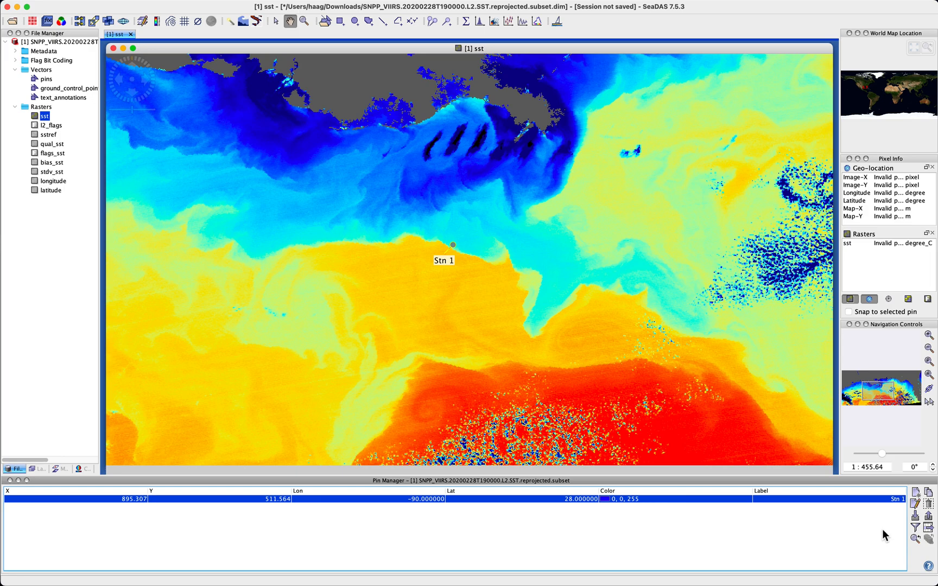
- Review the Stn 1 pin in the Edit Pin dialog and view the pins vector table with its geometry column widened
click(915, 505)
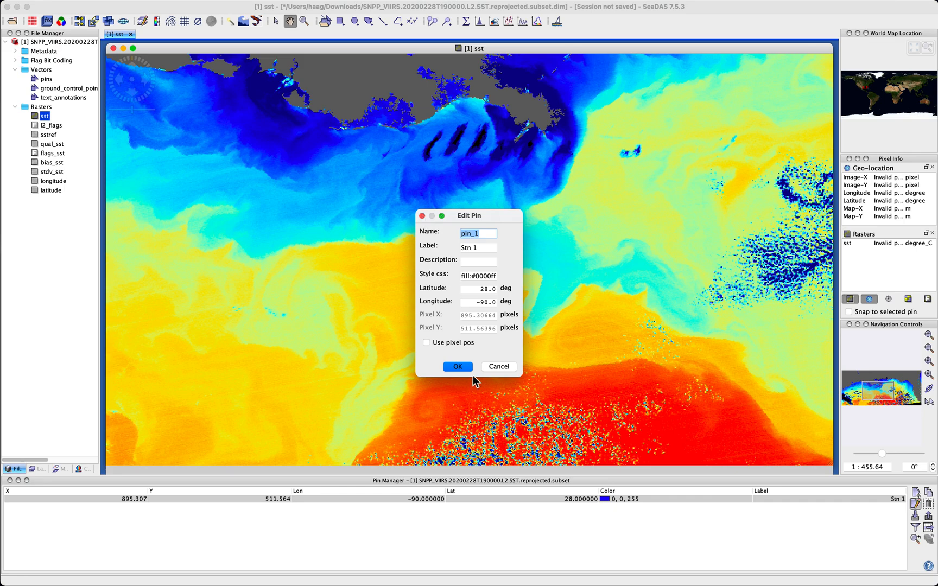
click(457, 367)
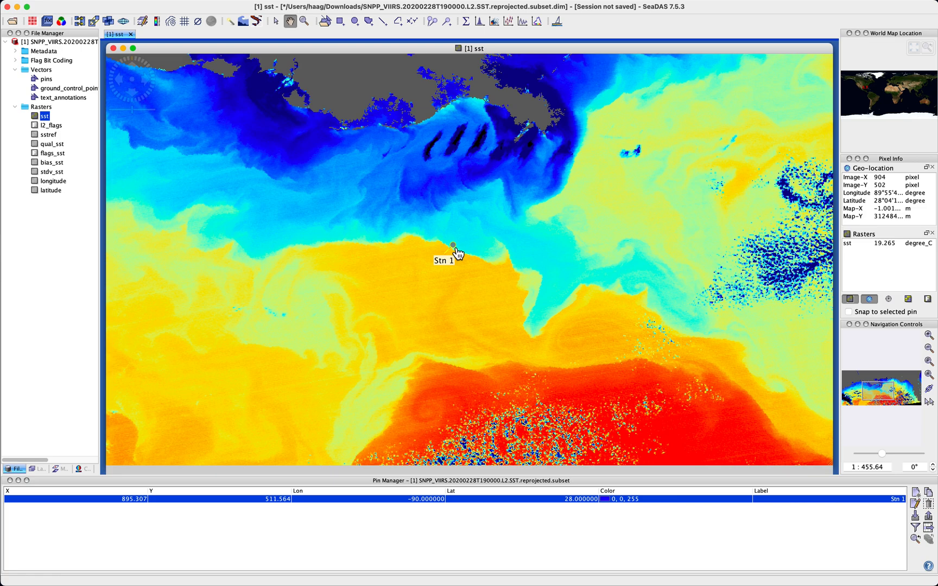
click(16, 470)
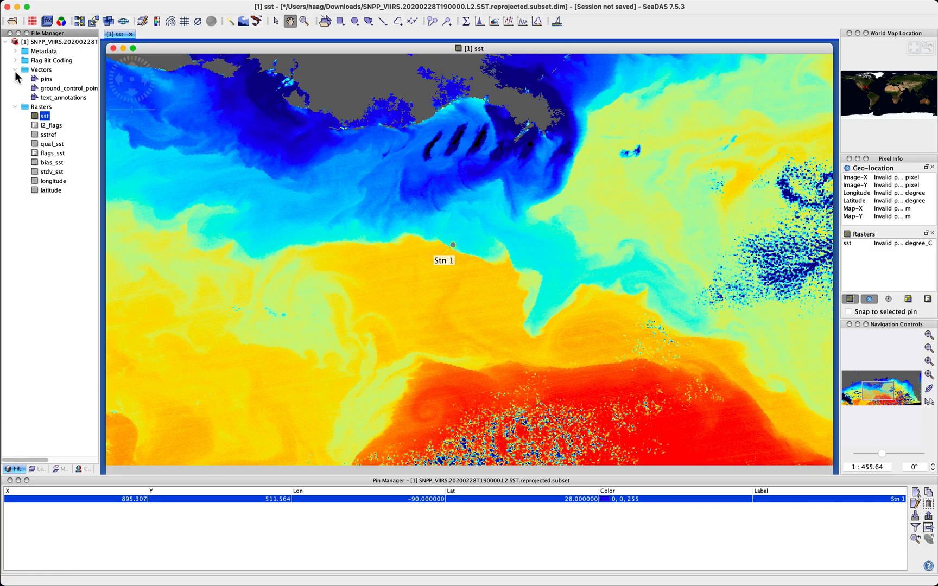
double_click(45, 81)
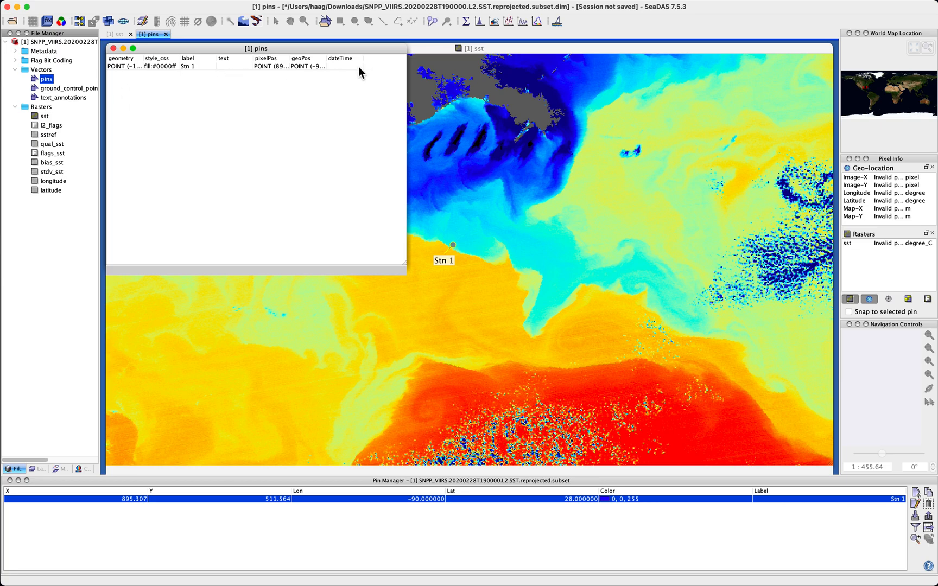
drag(142, 59, 210, 60)
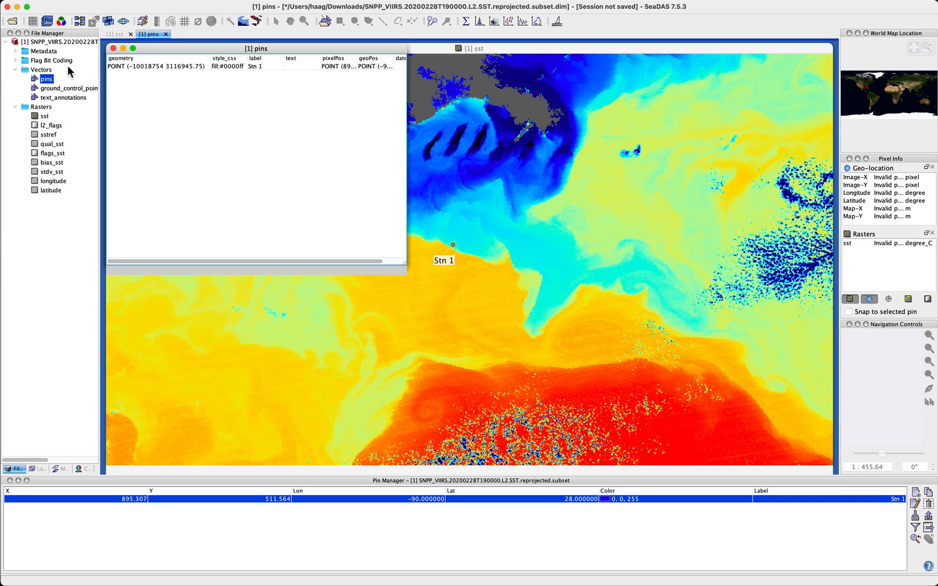
- Close the pins table and view the pins layer's style settings in the Layer Editor
click(34, 469)
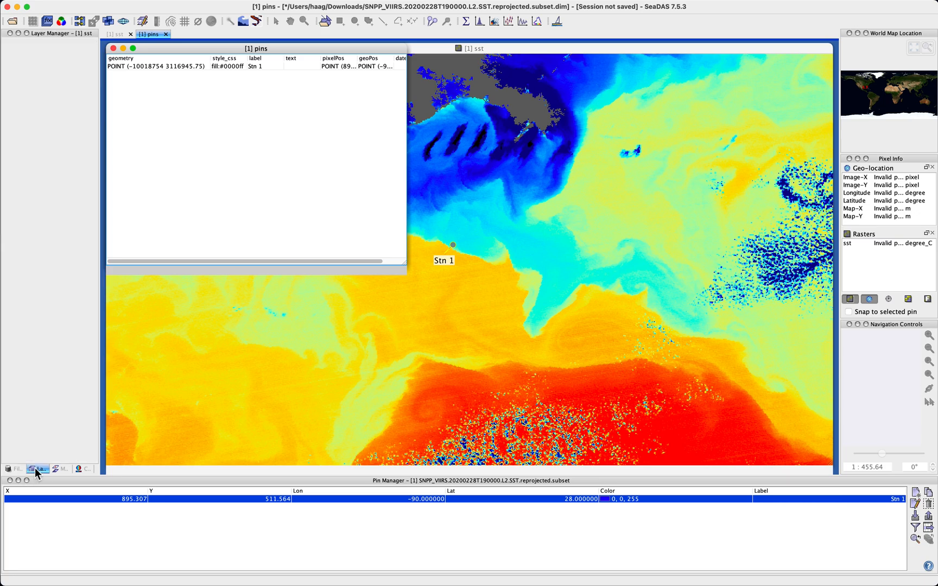
click(113, 48)
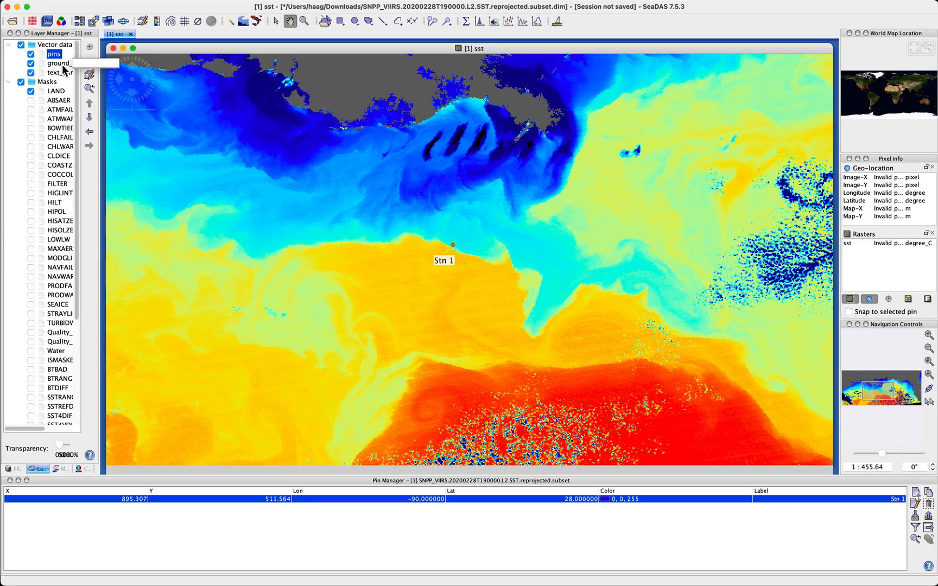
click(52, 54)
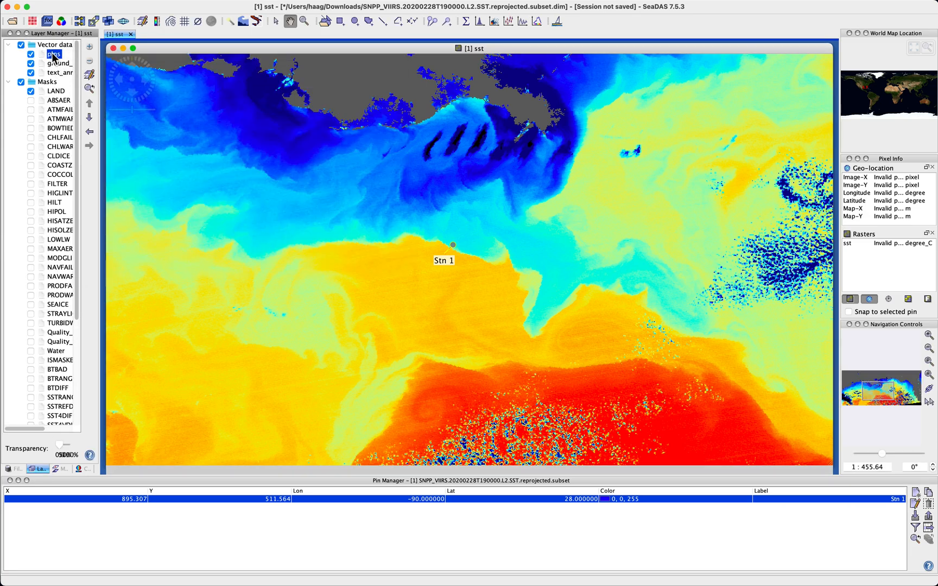
click(89, 76)
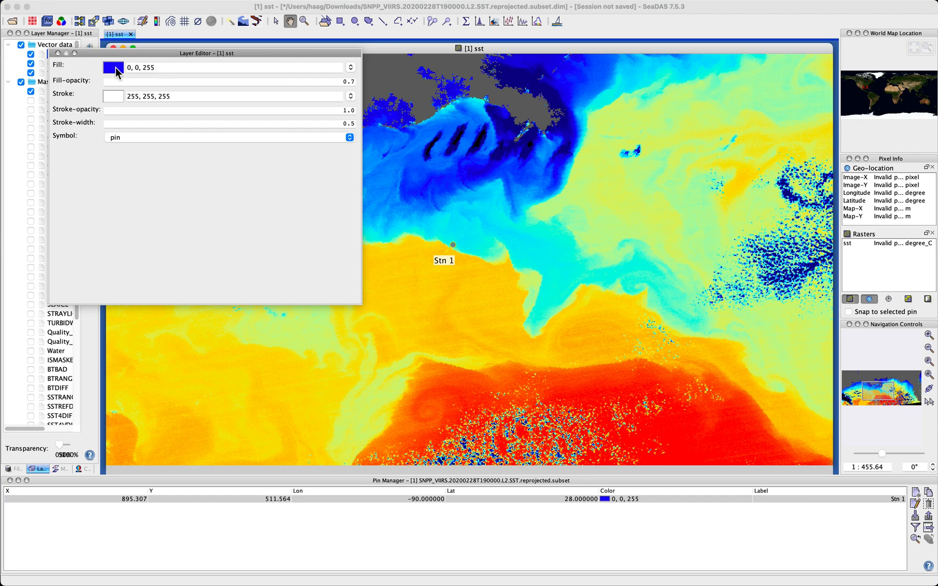
click(59, 53)
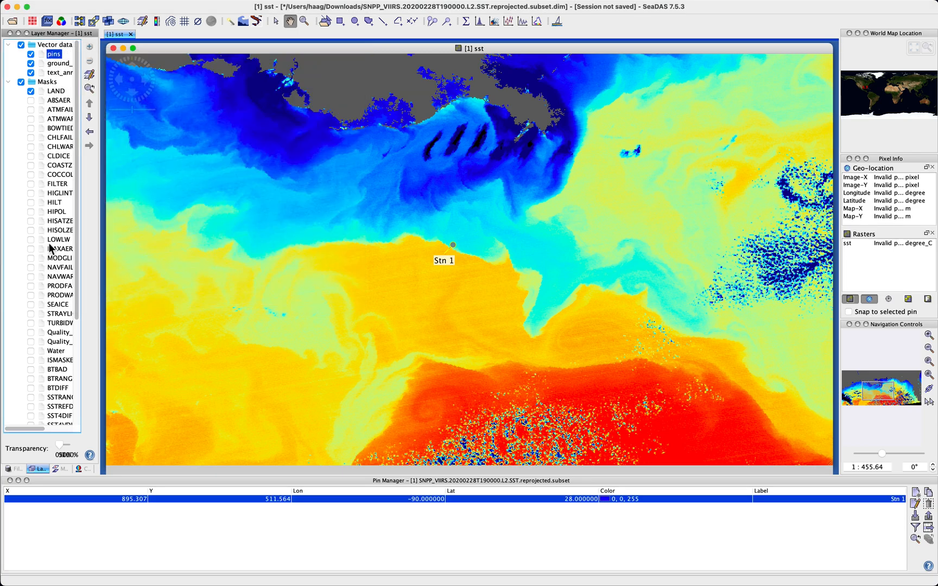
- Look through the mask list in the Mask Manager down to the pins mask, and return to the Layer Manager
click(61, 469)
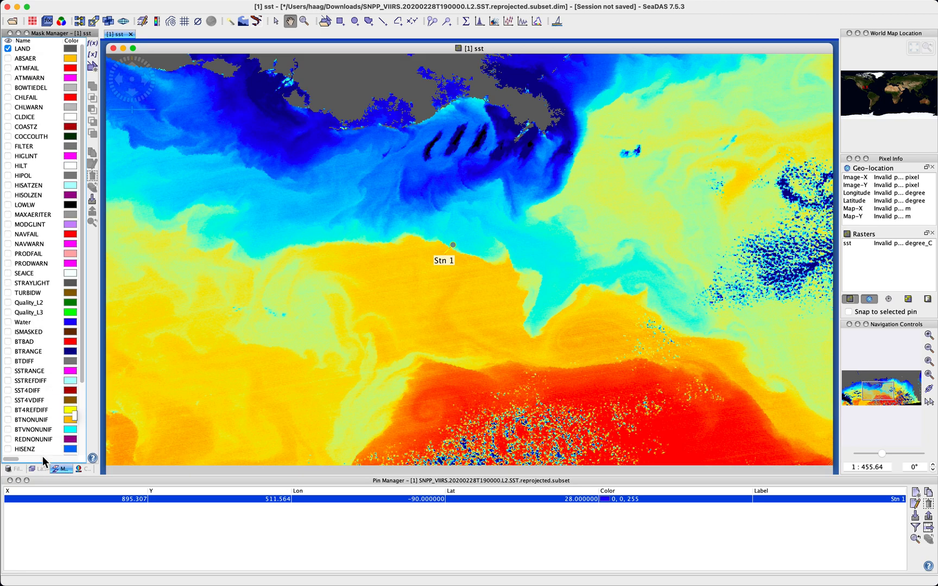
scroll(42, 456, down, 5)
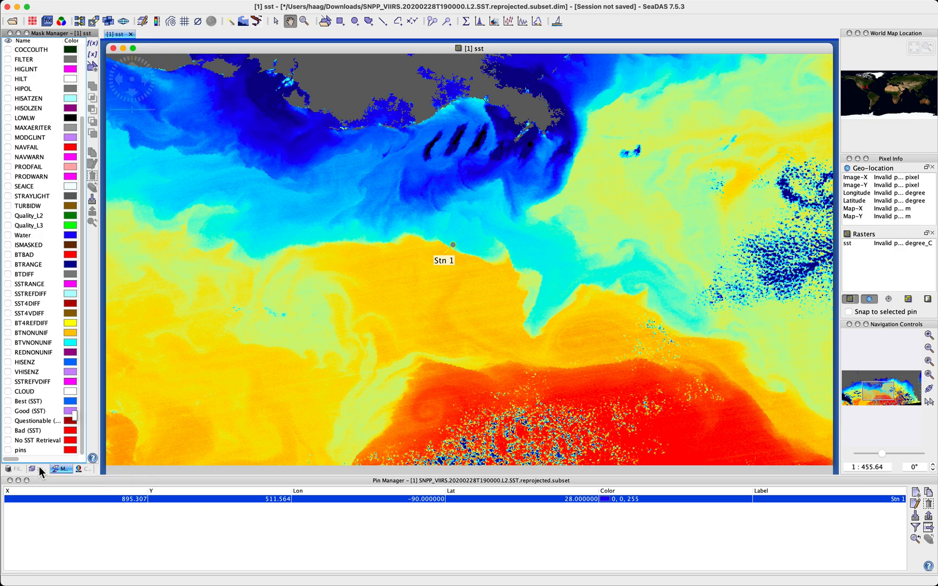
click(39, 468)
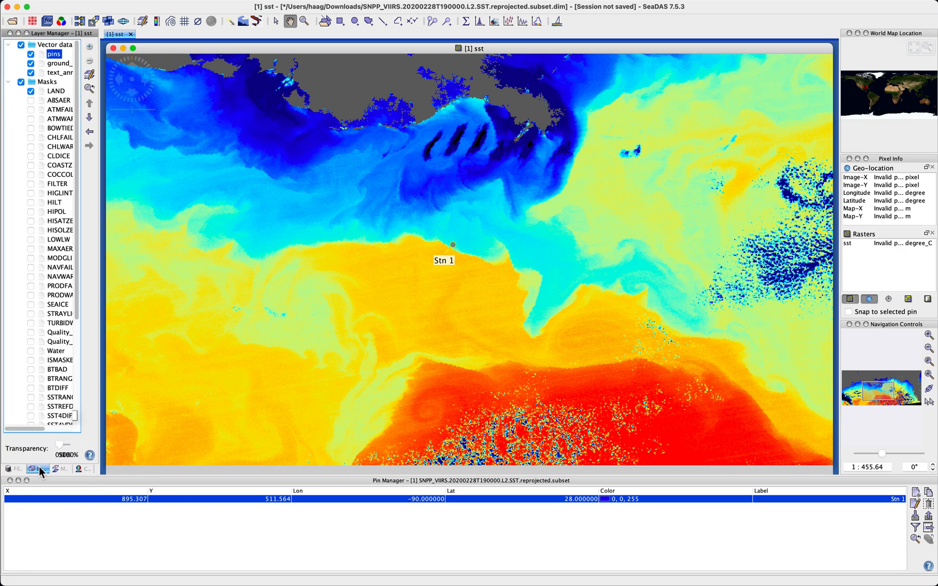
- Change the pins layer's symbol to circle and set its stroke width to 2.0 in the Layer Editor
click(90, 75)
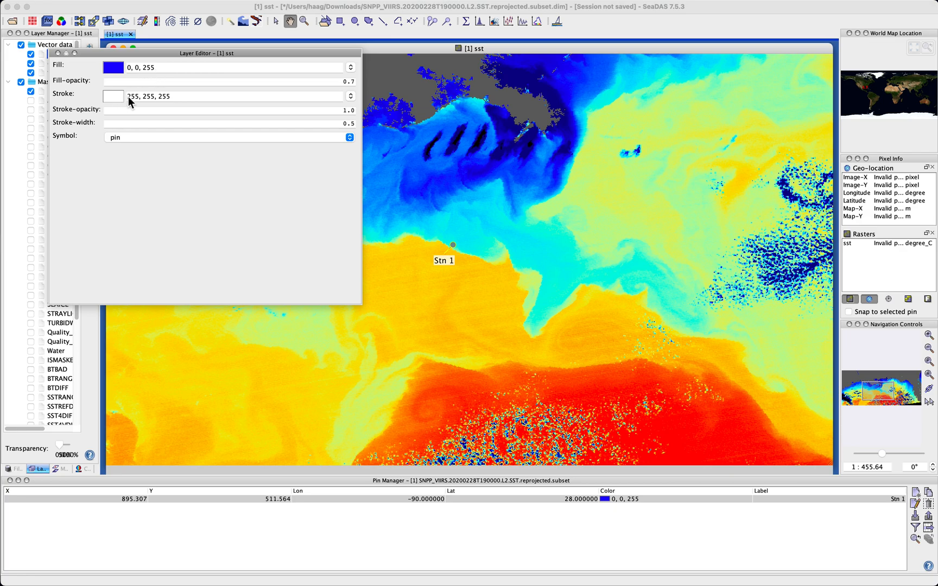
scroll(481, 259, up, 3)
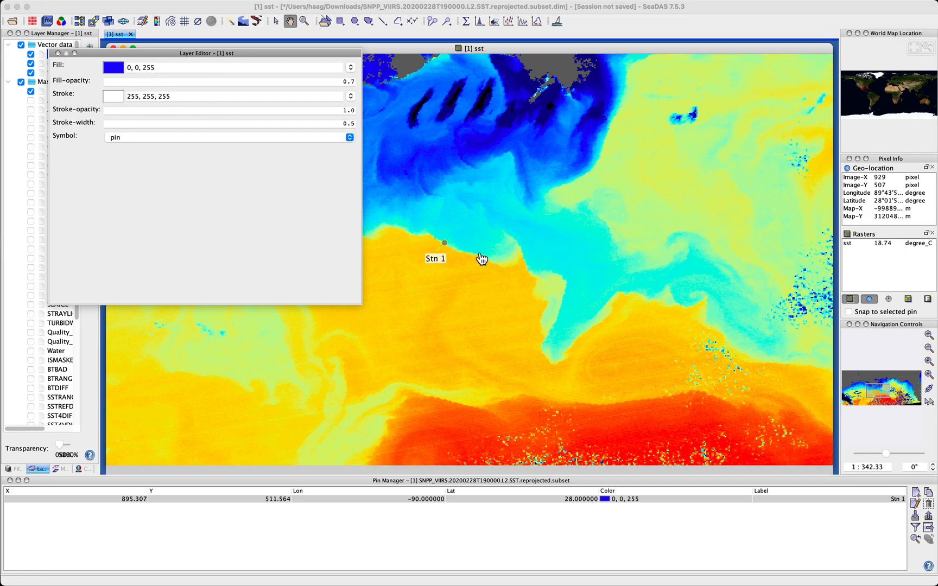
scroll(481, 259, up, 2)
click(438, 270)
drag(438, 269, 496, 271)
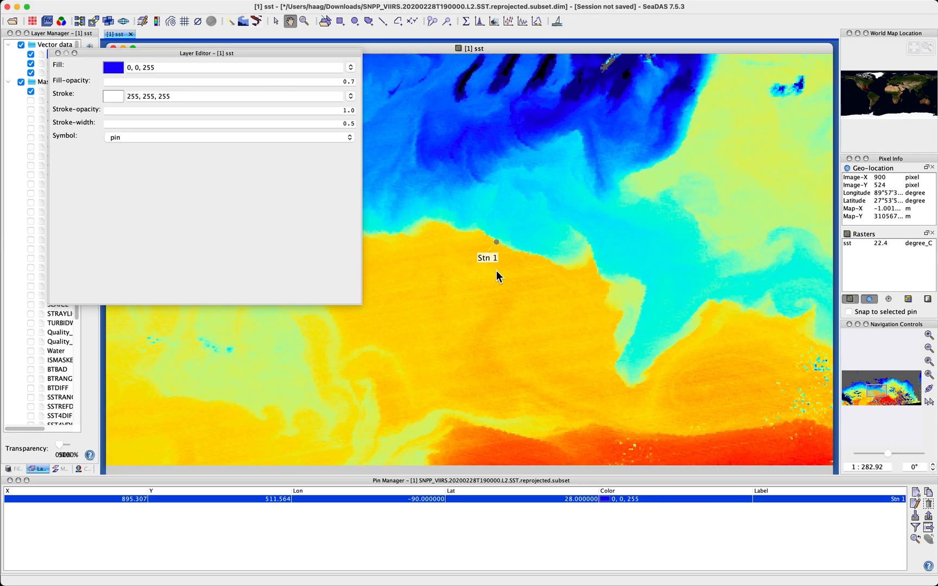
click(216, 138)
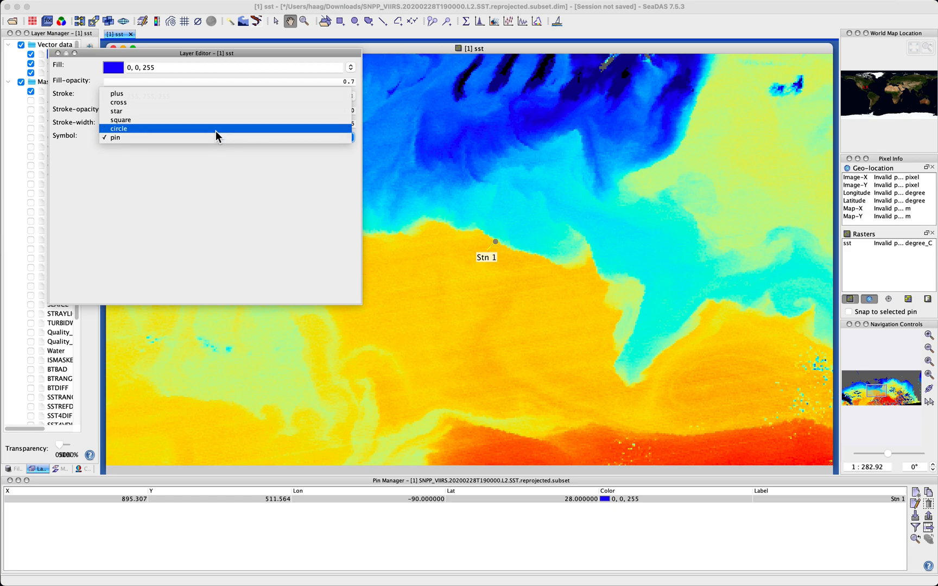
click(216, 129)
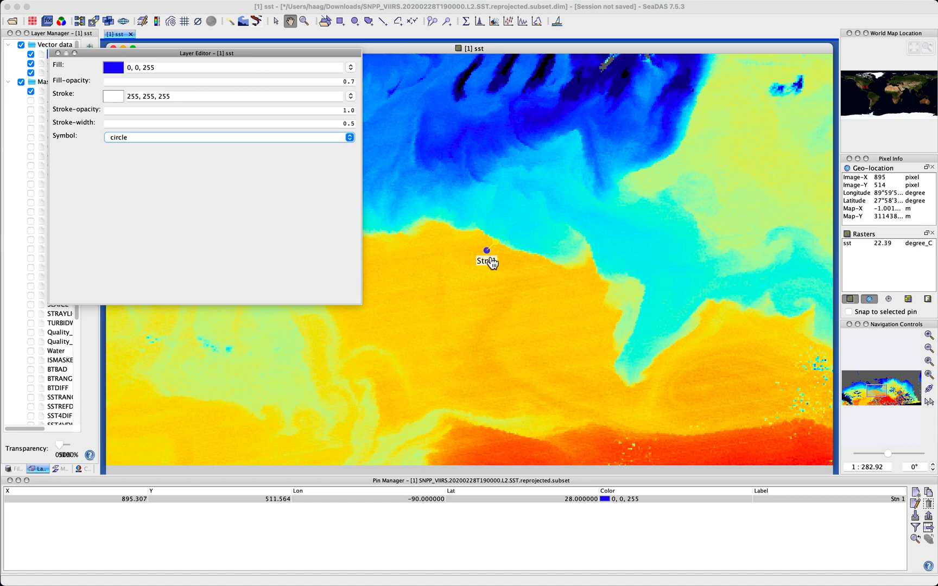
click(327, 124)
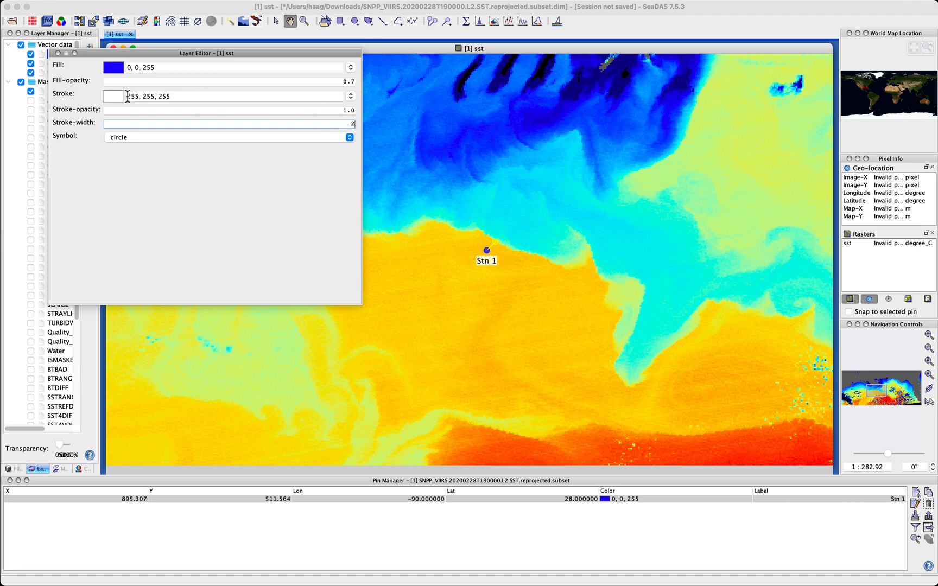
key(Tab)
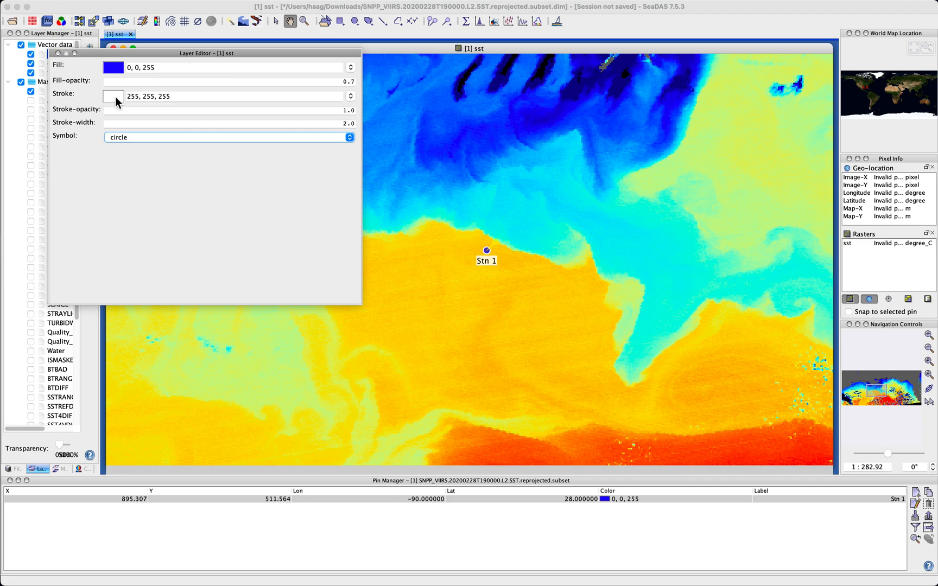
- Set the pins layer's fill color to red, 255, 0, 0
key(Tab)
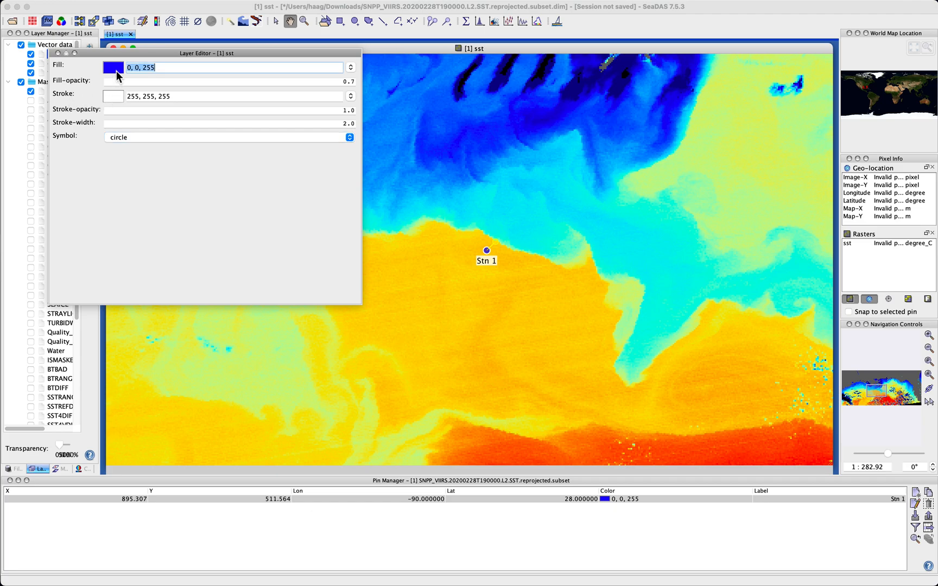
click(133, 71)
key(BackSpace)
key(BackSpace)
key(BackSpace)
text(255,)
key(Right)
key(Right)
key(Right)
key(BackSpace)
key(BackSpace)
key(BackSpace)
text(0)
key(Tab)
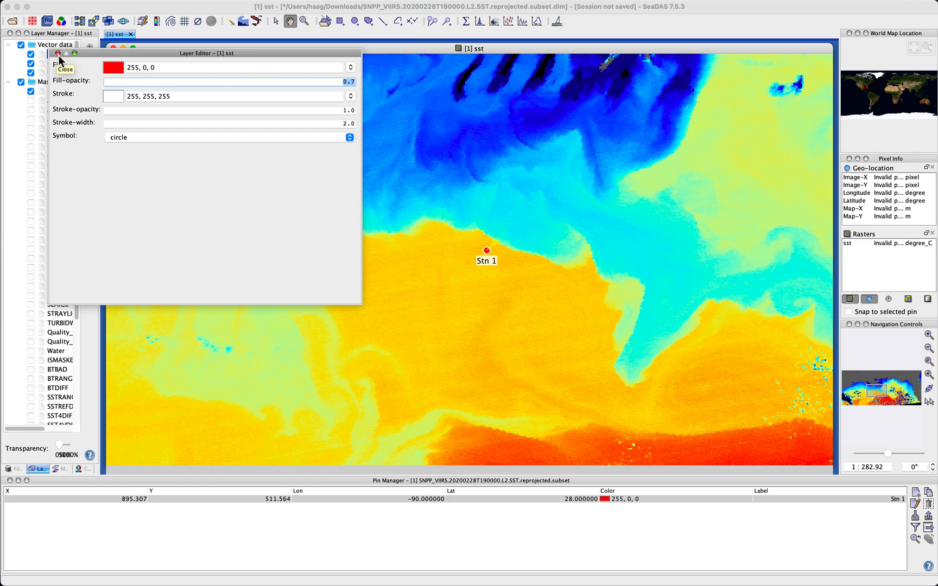
- Close the Layer Editor and the Pin Manager
click(58, 54)
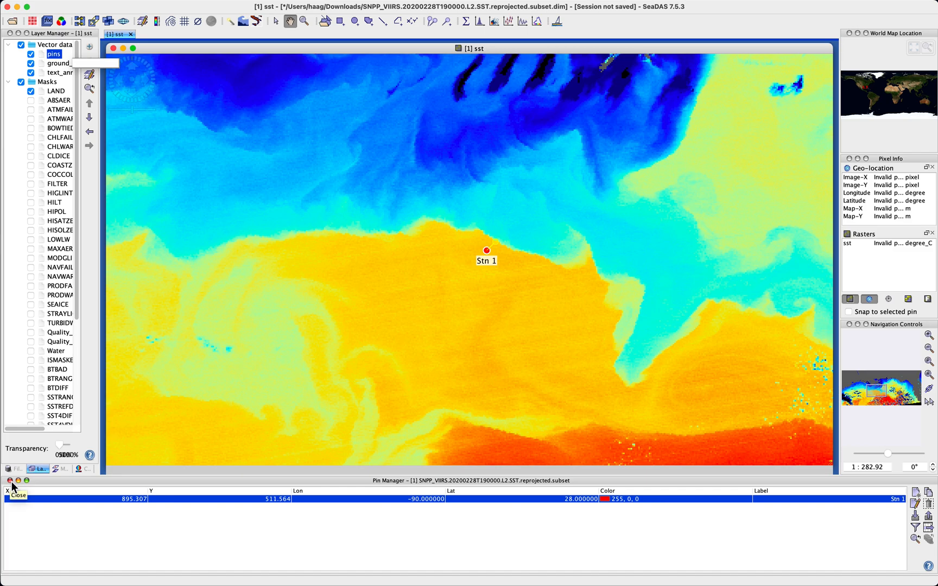
right_click(162, 484)
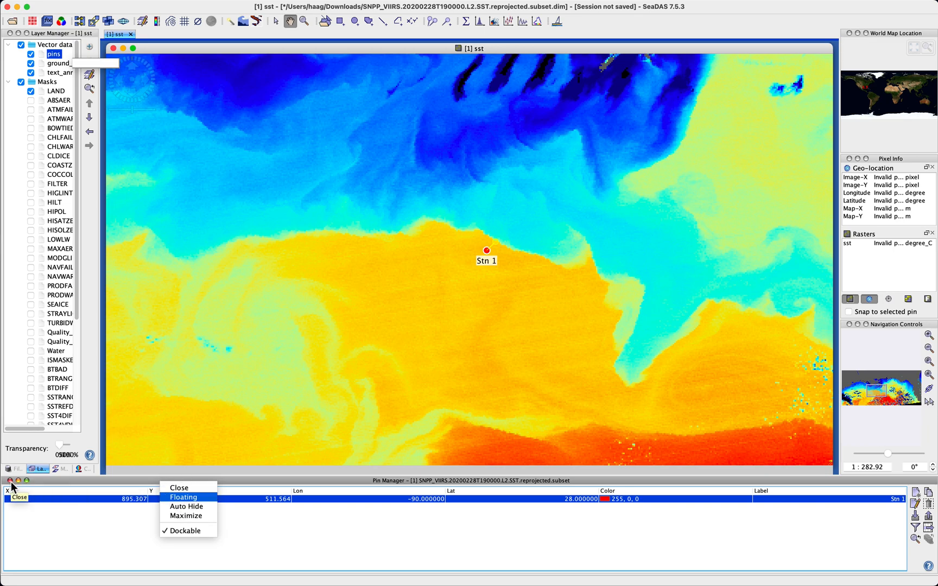
click(200, 488)
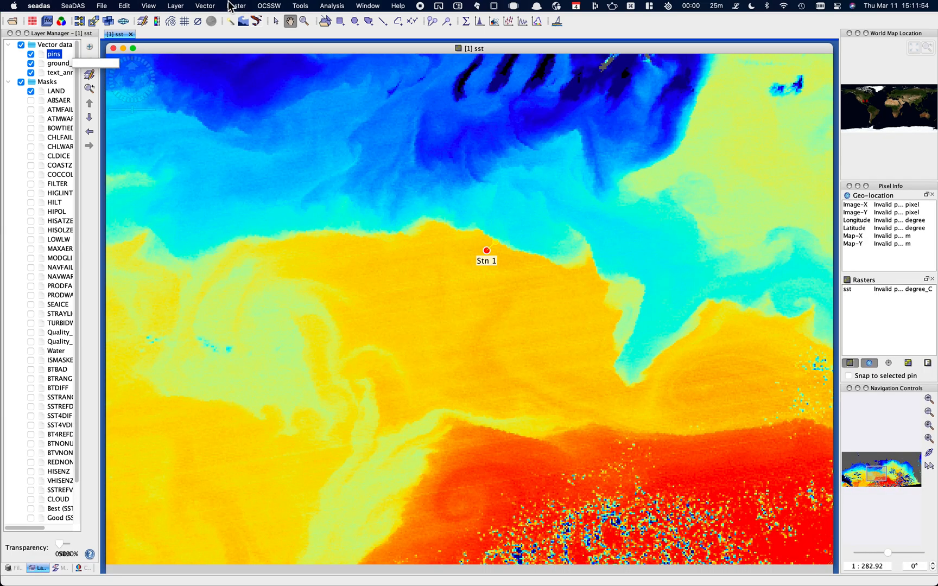
click(206, 5)
click(364, 6)
click(404, 6)
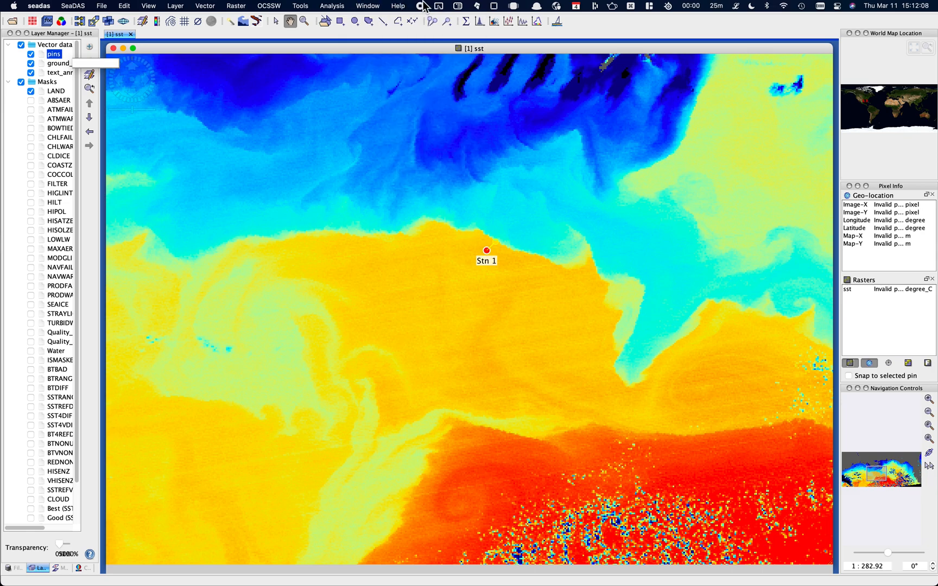